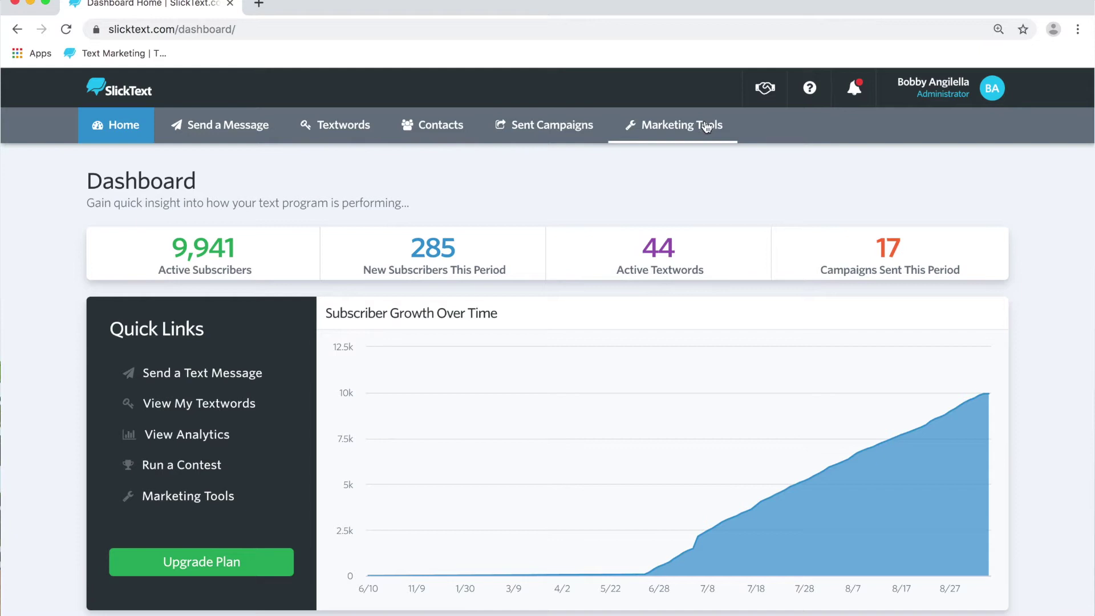
# Reach the My Promos page listing the four existing promos via Marketing Tools > Manage Promos
pyautogui.click(702, 131)
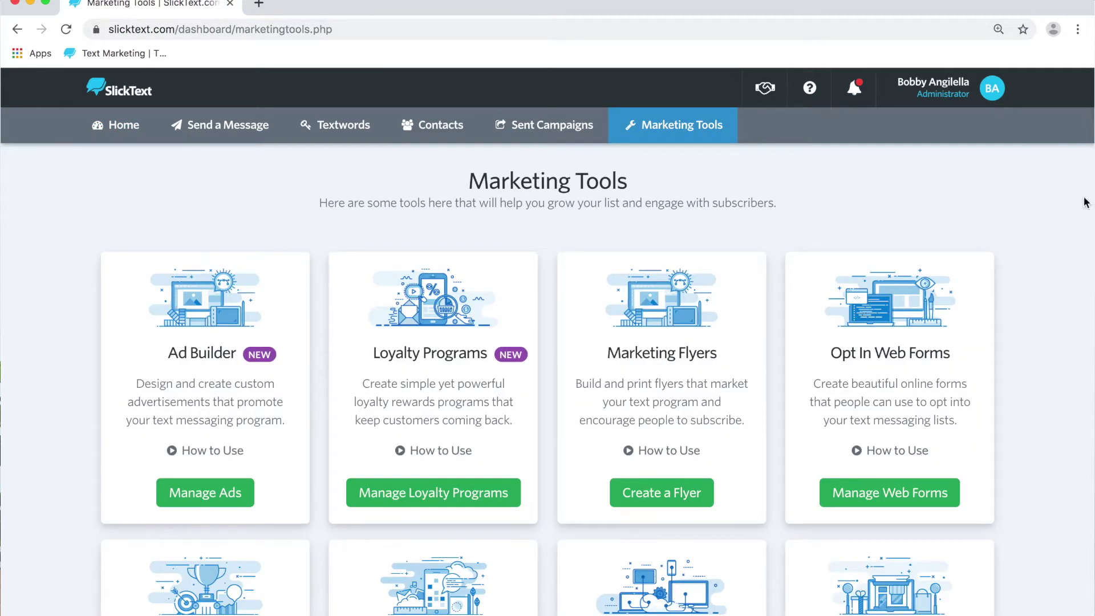
pyautogui.scroll(-5, 1004, 182)
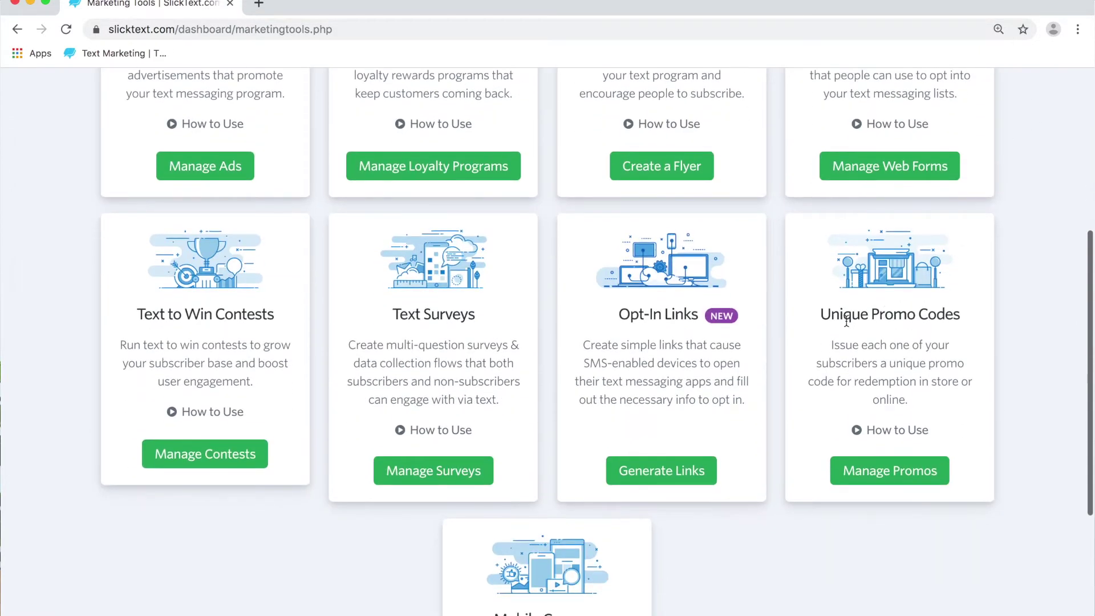
pyautogui.moveTo(820, 315); pyautogui.dragTo(975, 326)
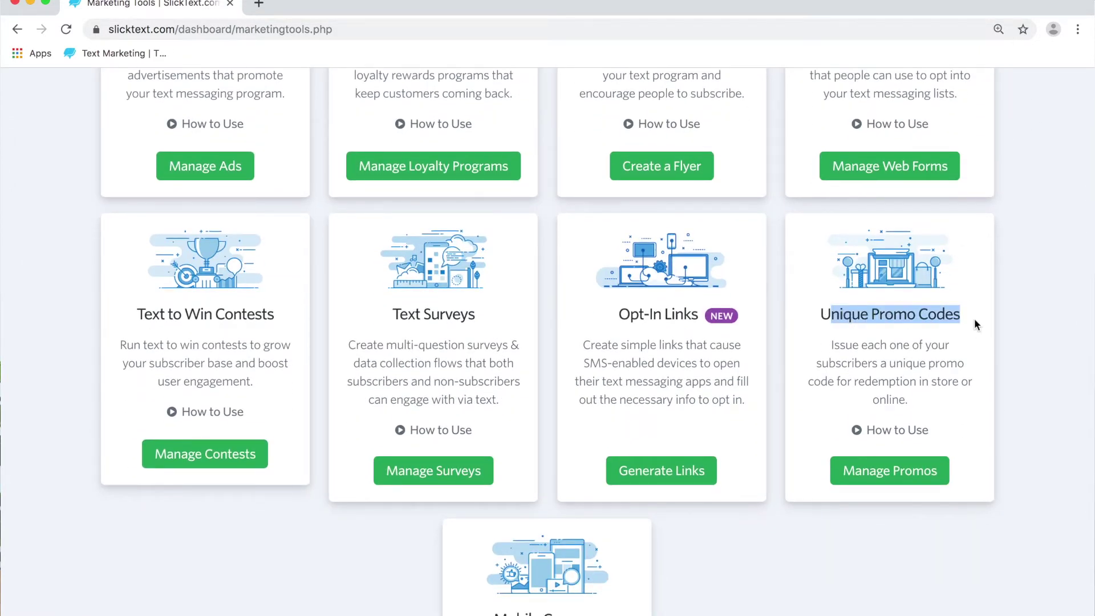
pyautogui.click(882, 476)
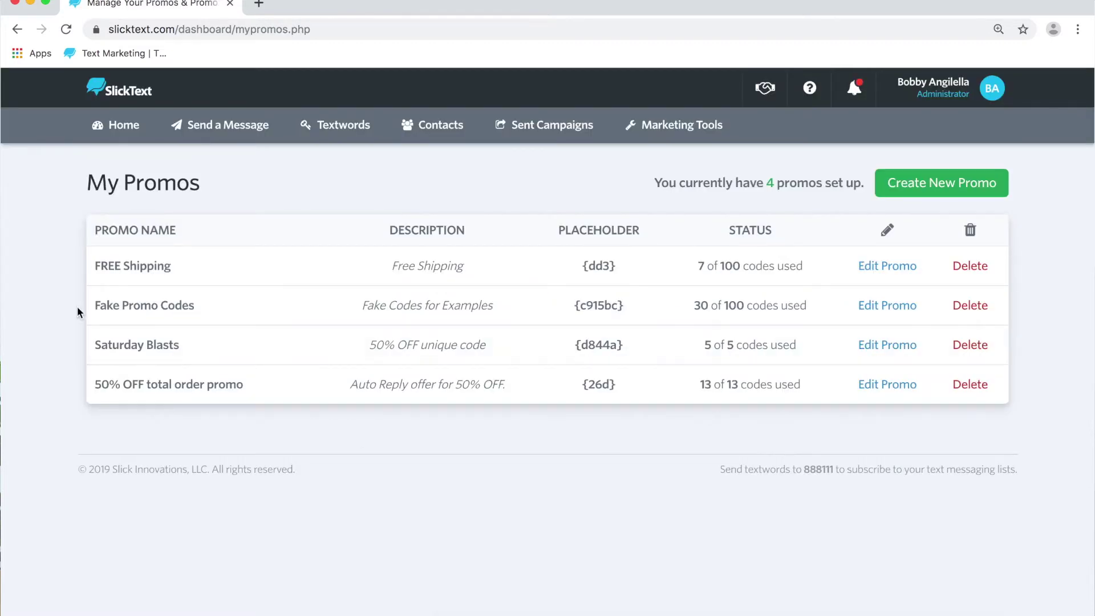
pyautogui.moveTo(94, 267); pyautogui.dragTo(265, 384)
pyautogui.click(408, 448)
# Review the placeholders {dd3}, {c915bc} and {d844a} of the existing promos
pyautogui.moveTo(577, 265); pyautogui.dragTo(613, 266)
pyautogui.moveTo(625, 305); pyautogui.dragTo(578, 306)
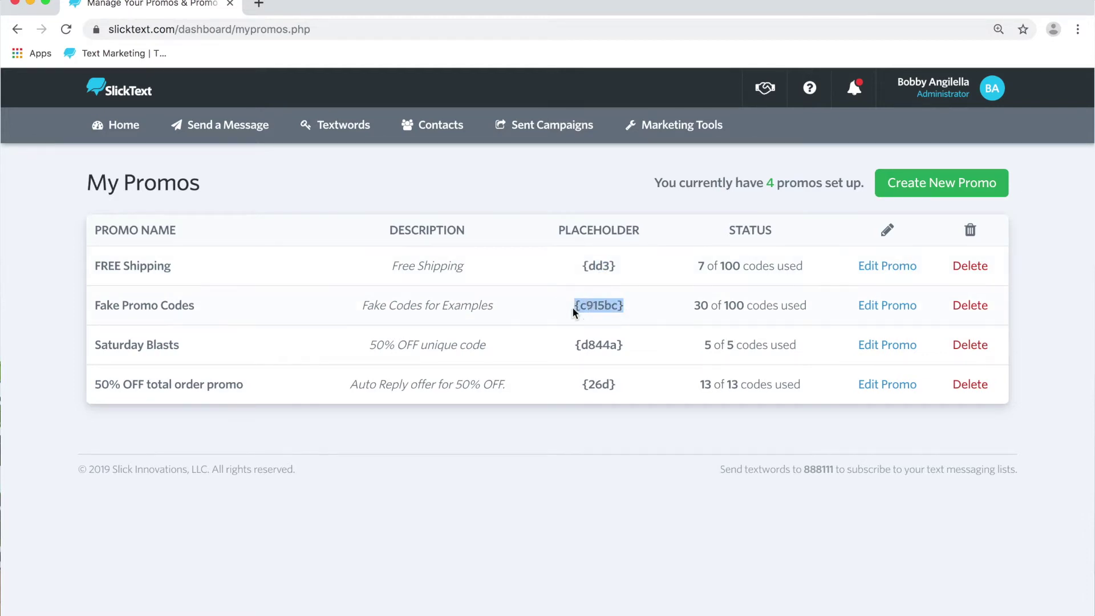
pyautogui.moveTo(624, 344); pyautogui.dragTo(580, 340)
pyautogui.click(830, 428)
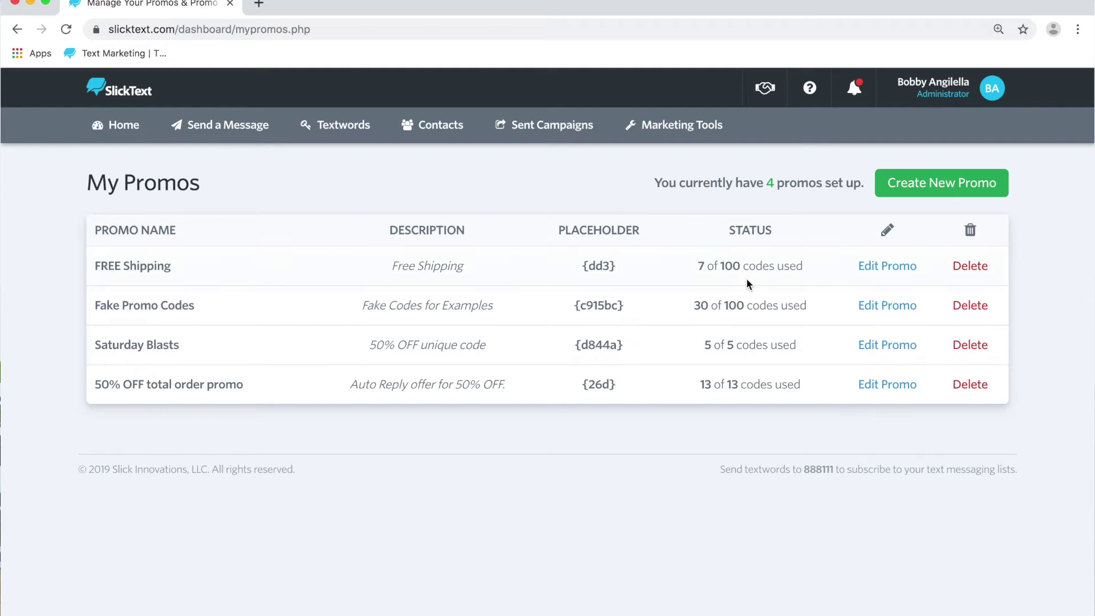
# Review how many codes each promo has used, including FREE Shipping, Saturday Blasts and Fake Promo Codes
pyautogui.moveTo(702, 263); pyautogui.dragTo(796, 263)
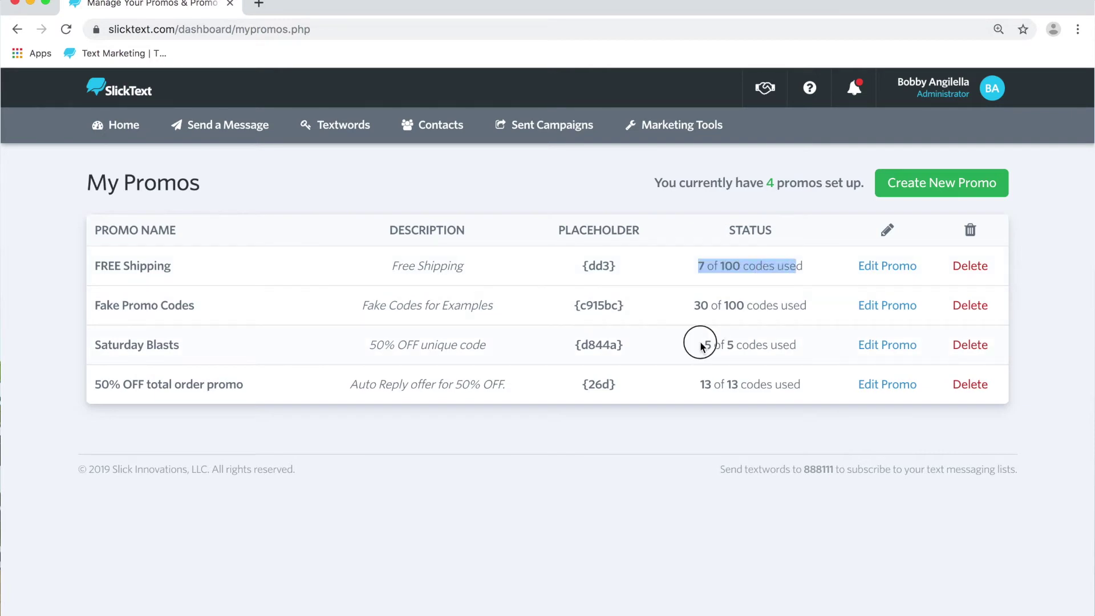
pyautogui.moveTo(703, 345); pyautogui.dragTo(785, 346)
pyautogui.moveTo(701, 385); pyautogui.dragTo(759, 389)
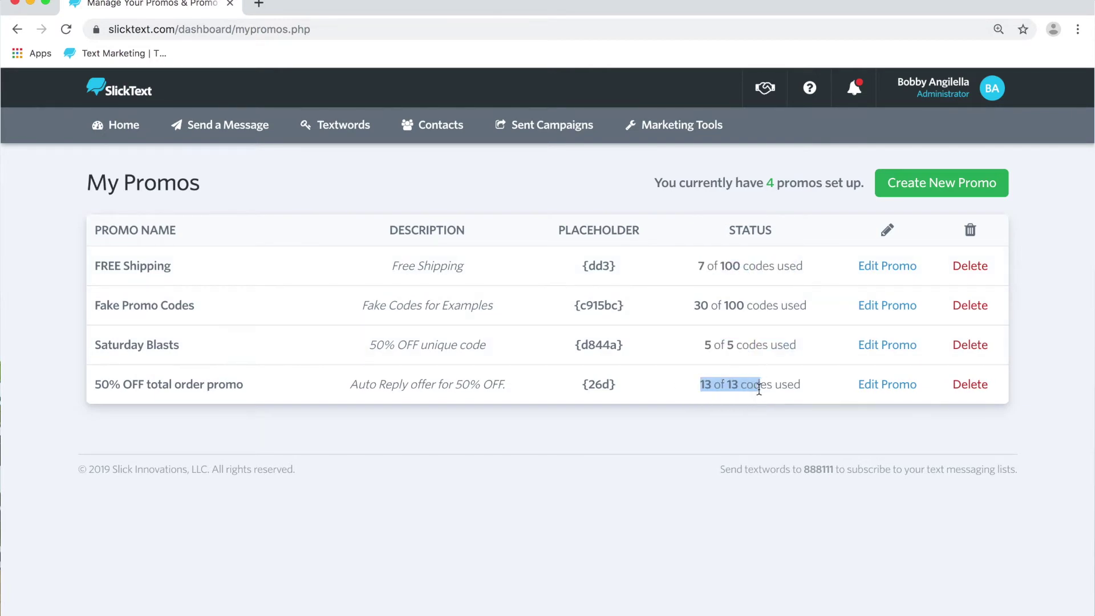
pyautogui.moveTo(694, 305); pyautogui.dragTo(758, 305)
# Switch to the Excel spreadsheet and select the whole column A of promo codes
pyautogui.click(758, 305)
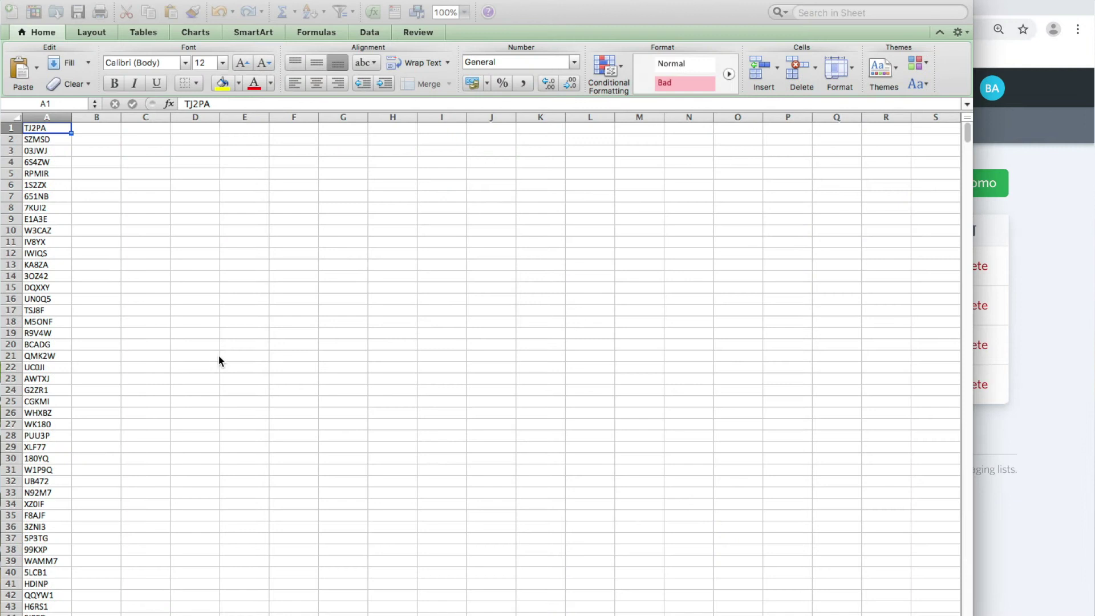
pyautogui.click(40, 132)
pyautogui.click(46, 116)
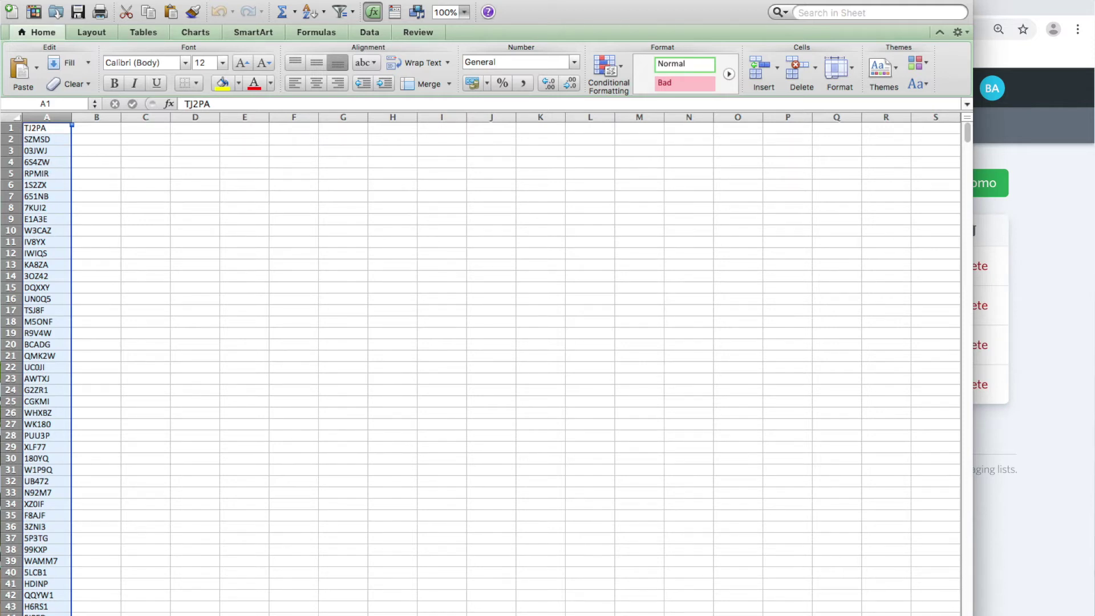
# Save the sheet as 'Unique Promo Codes' in Comma Separated Values (.csv) format and return to SlickText
pyautogui.click(94, 2)
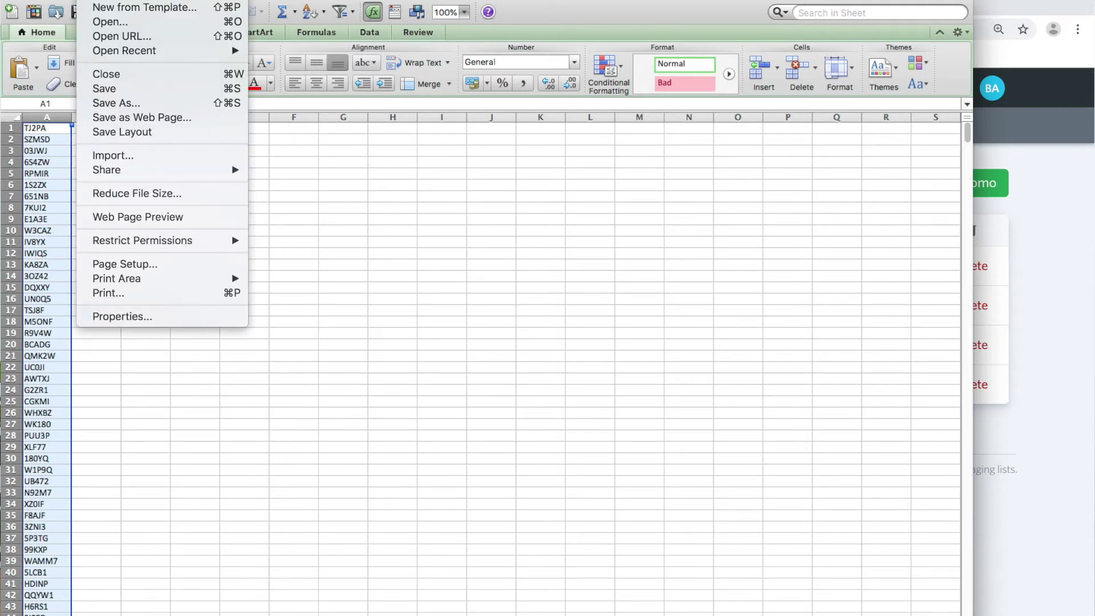
pyautogui.click(124, 104)
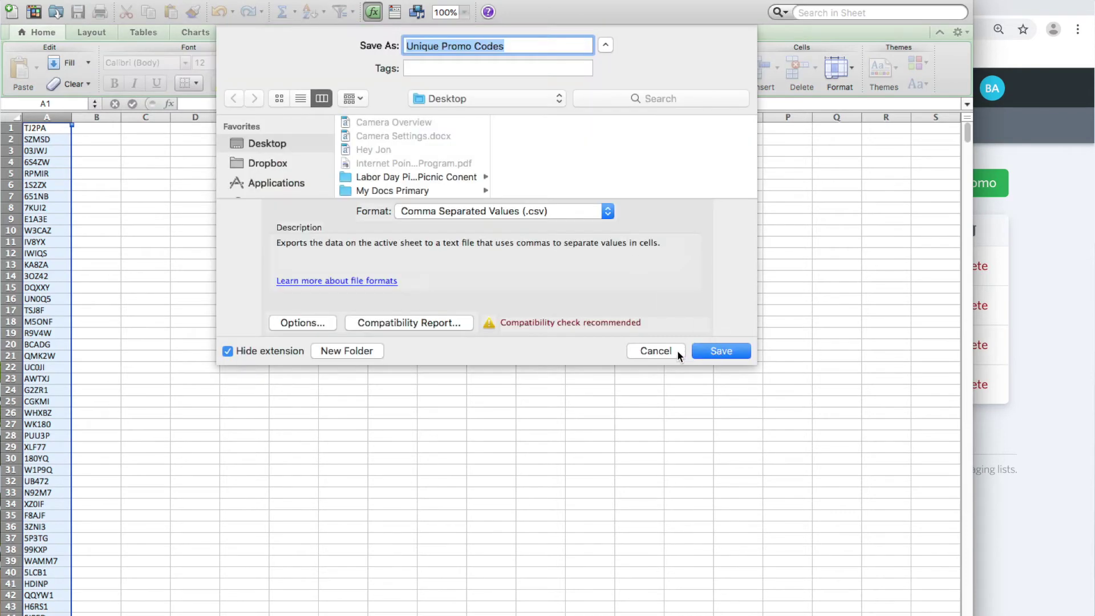
pyautogui.click(676, 350)
pyautogui.click(1018, 368)
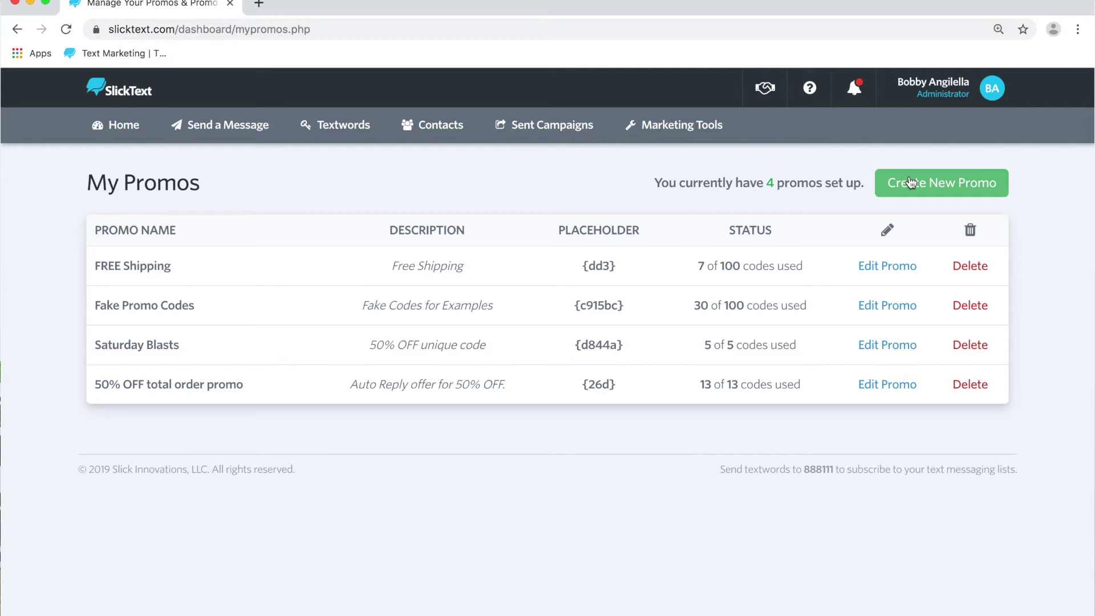
# Start a new promo named 'FREE Shine w/Wash' with its description filled in
pyautogui.click(911, 183)
pyautogui.write('FREE Shine w/Wash')
pyautogui.press('Tab')
pyautogui.write('Used for new customers ')
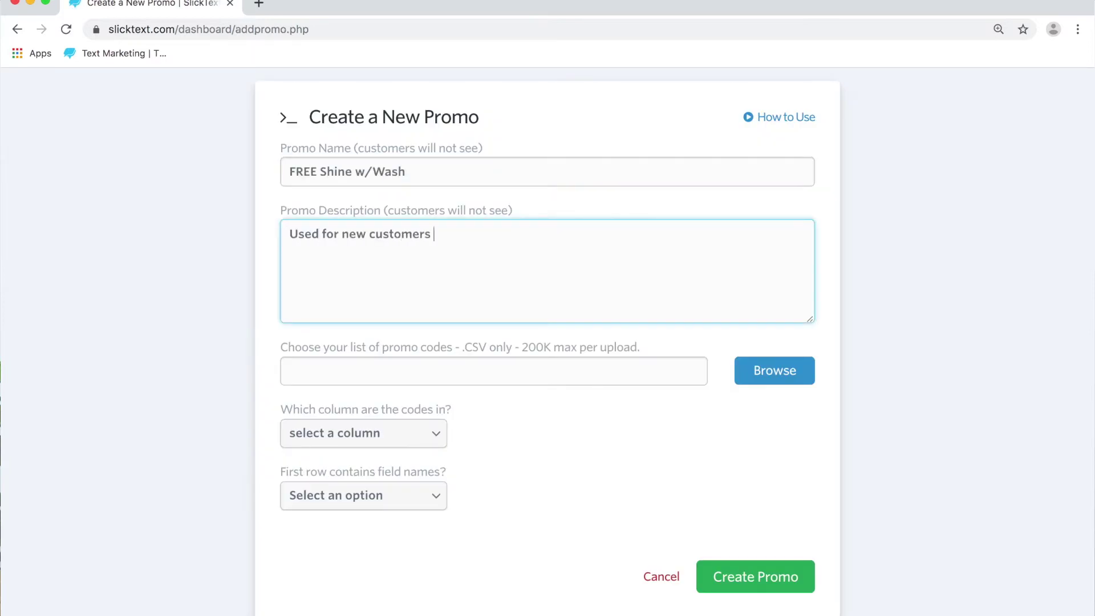
pyautogui.write('who join for a free wash during check out.')
pyautogui.click(668, 415)
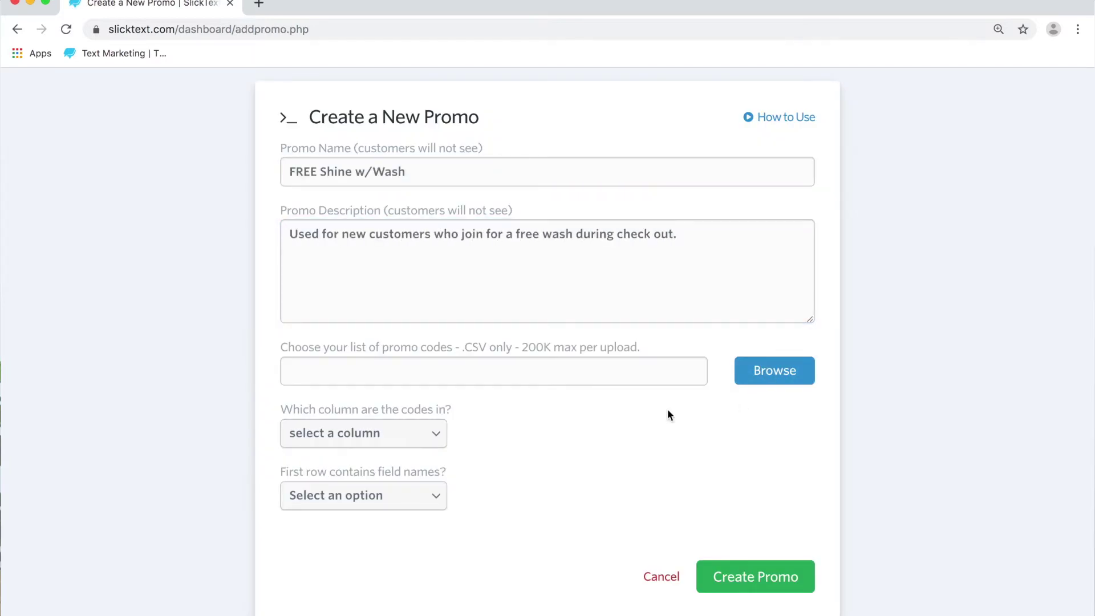
# Attach the Unique Promo Codes.csv file as the source of promo codes
pyautogui.click(779, 374)
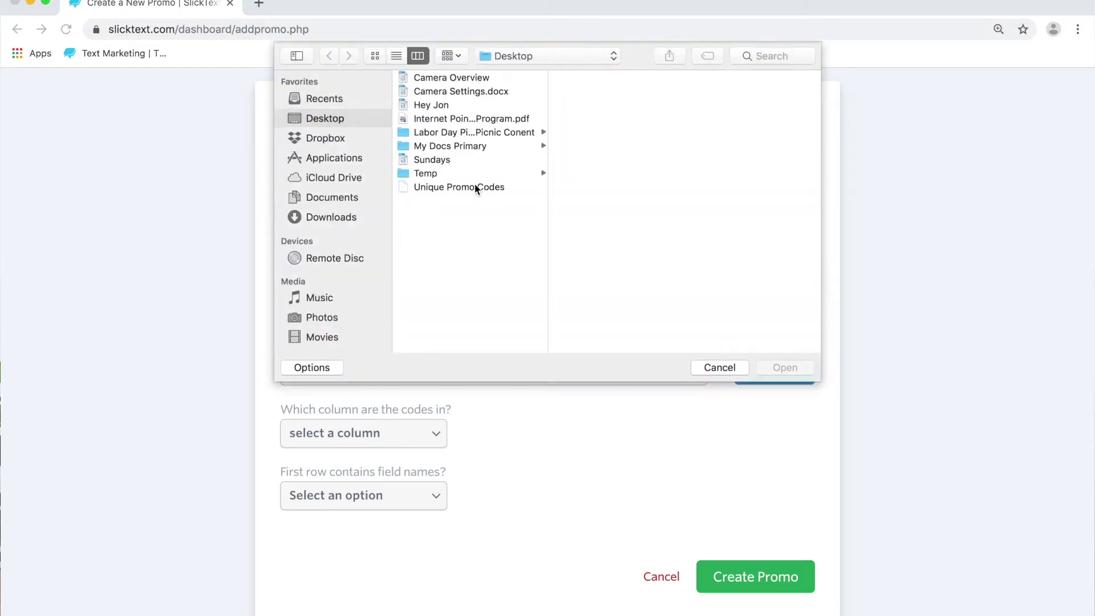
pyautogui.click(427, 189)
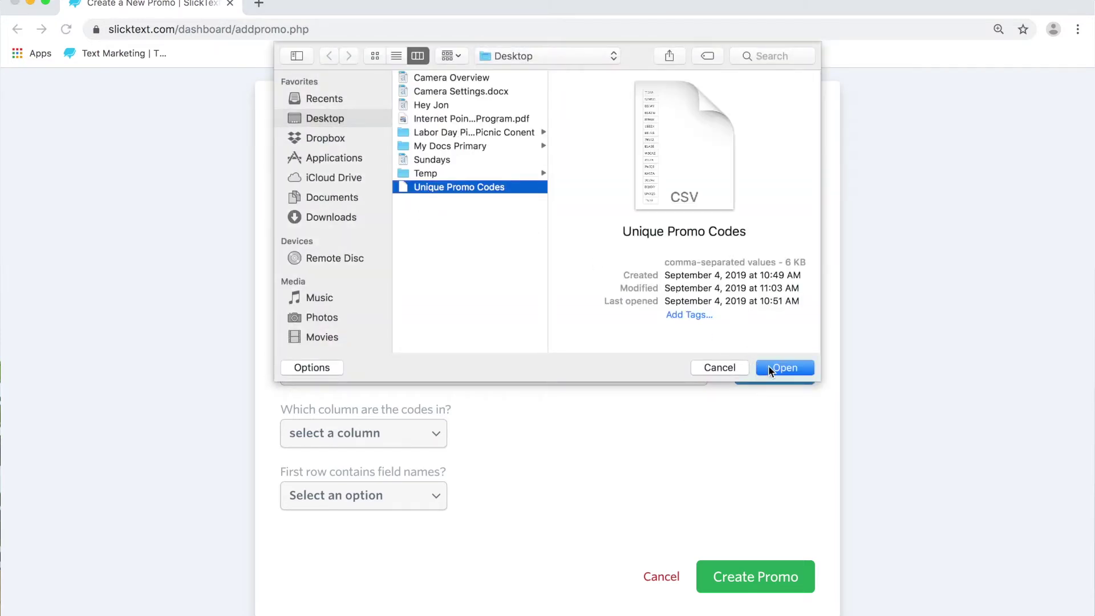
pyautogui.click(769, 367)
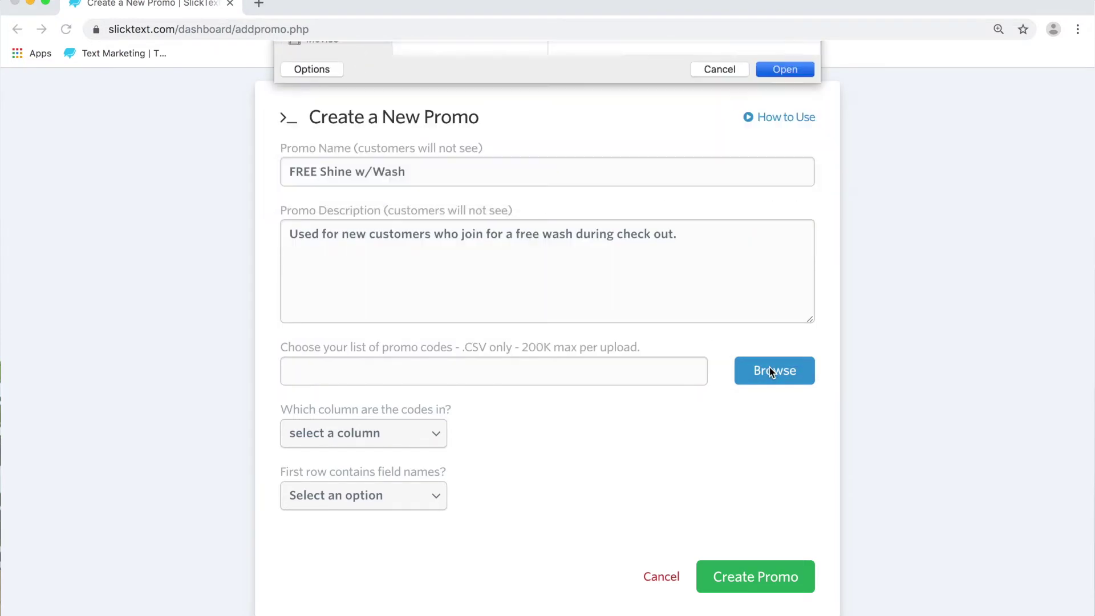
# Set the code column to 1 and 'First row contains field names?' to No, ready to create the promo
pyautogui.click(403, 437)
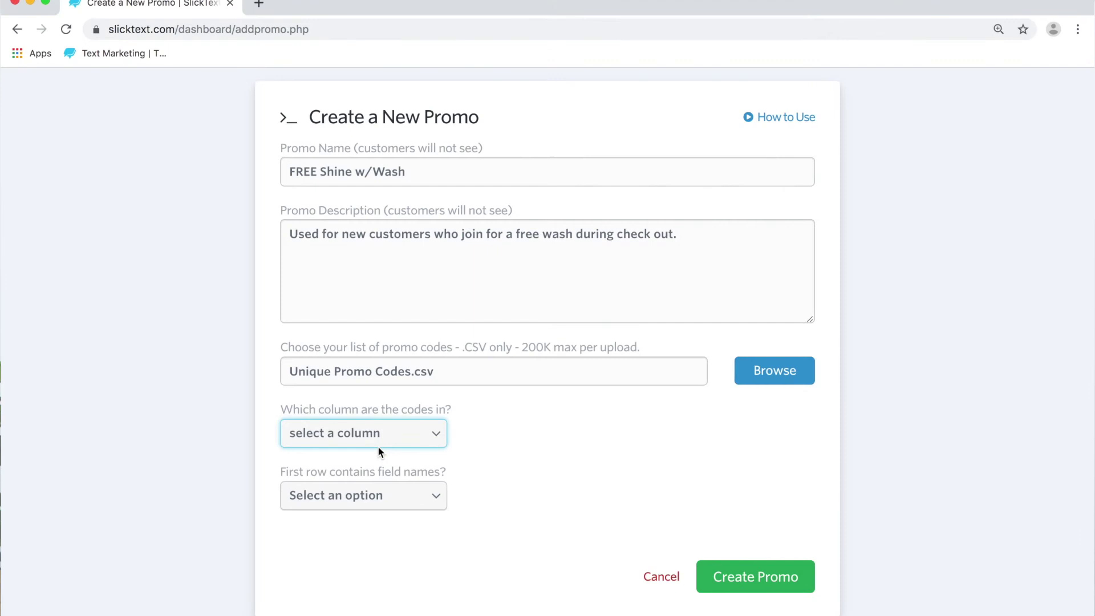
pyautogui.press('1')
pyautogui.press('Tab')
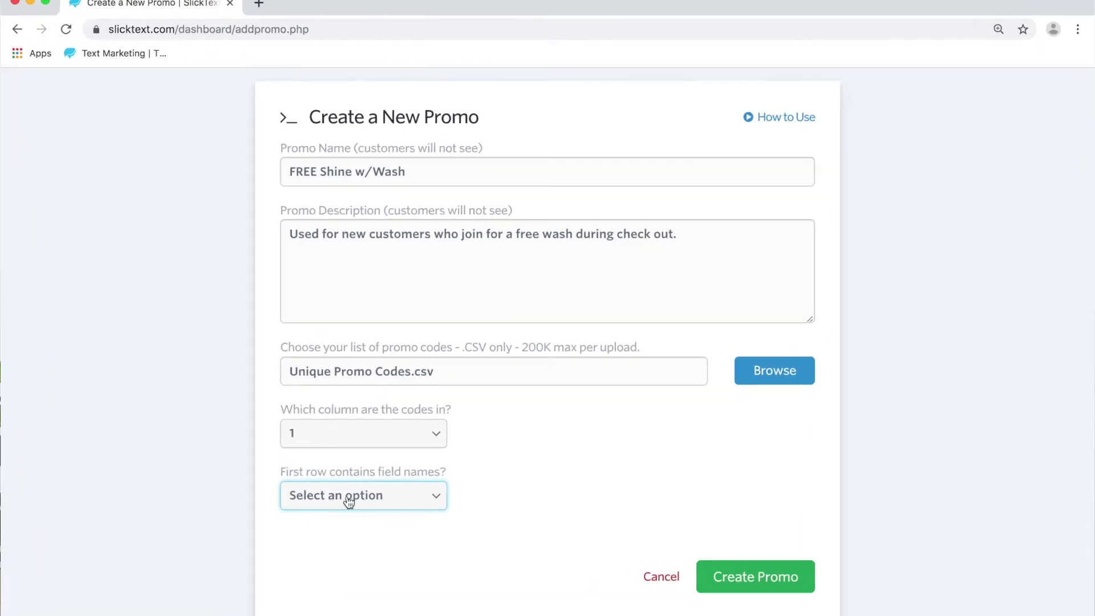
pyautogui.click(348, 502)
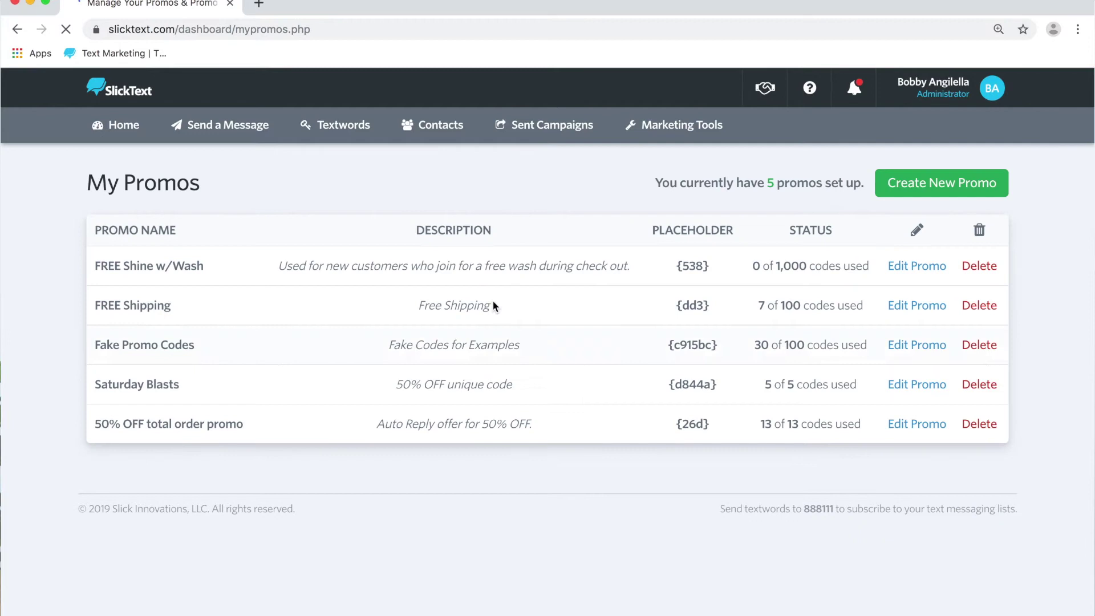
# Check the new FREE Shine w/Wash promo's {538} placeholder on My Promos
pyautogui.moveTo(664, 271); pyautogui.dragTo(711, 272)
# From My Textwords, open the Settings of the bb grill textword on 888111
pyautogui.click(345, 137)
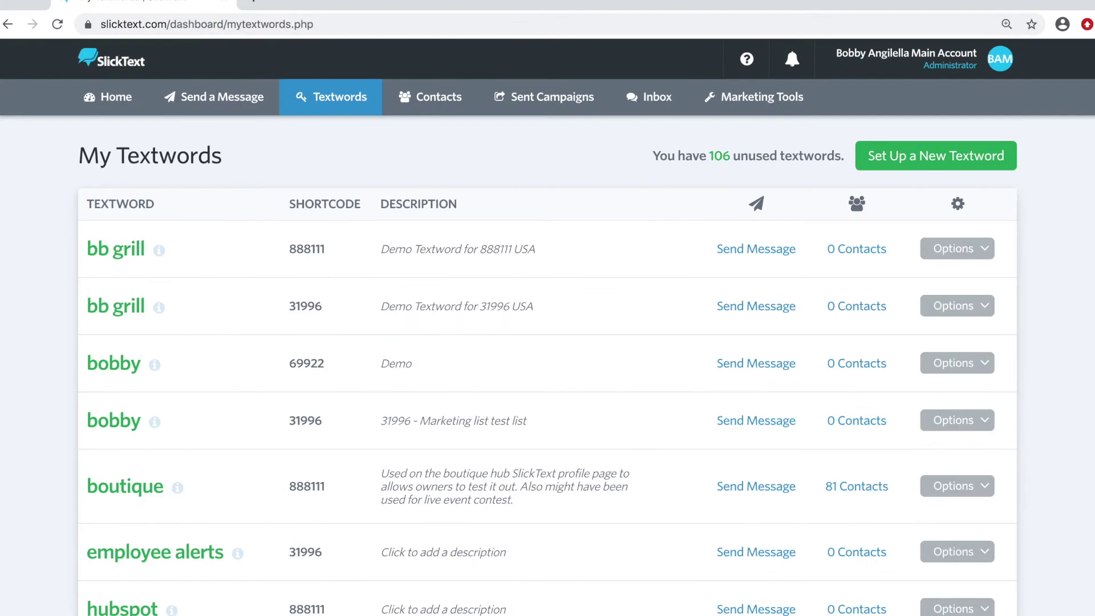
pyautogui.click(981, 259)
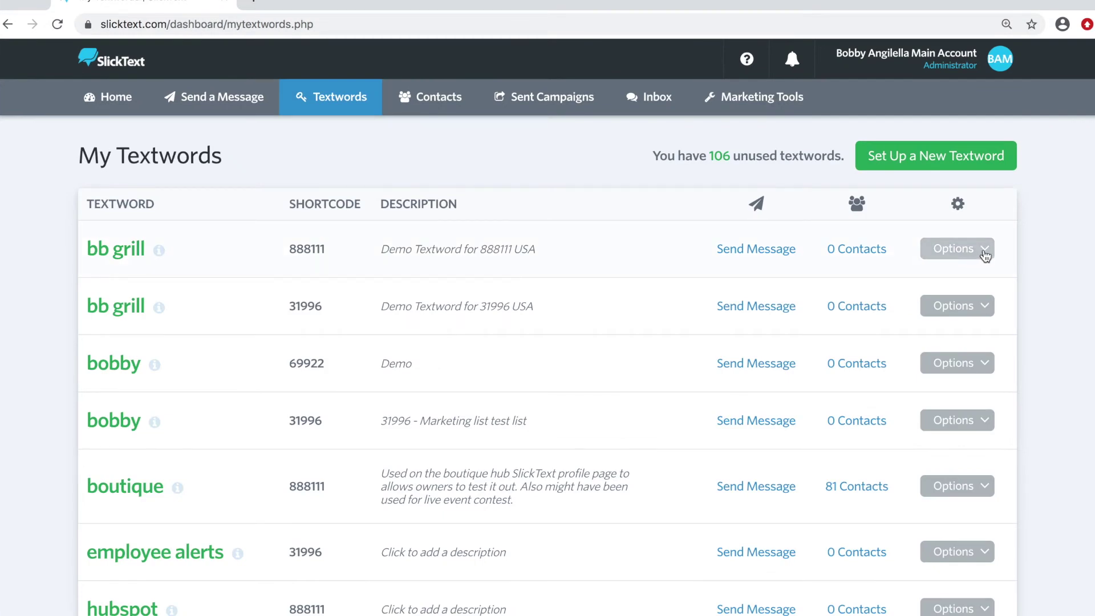
pyautogui.click(984, 255)
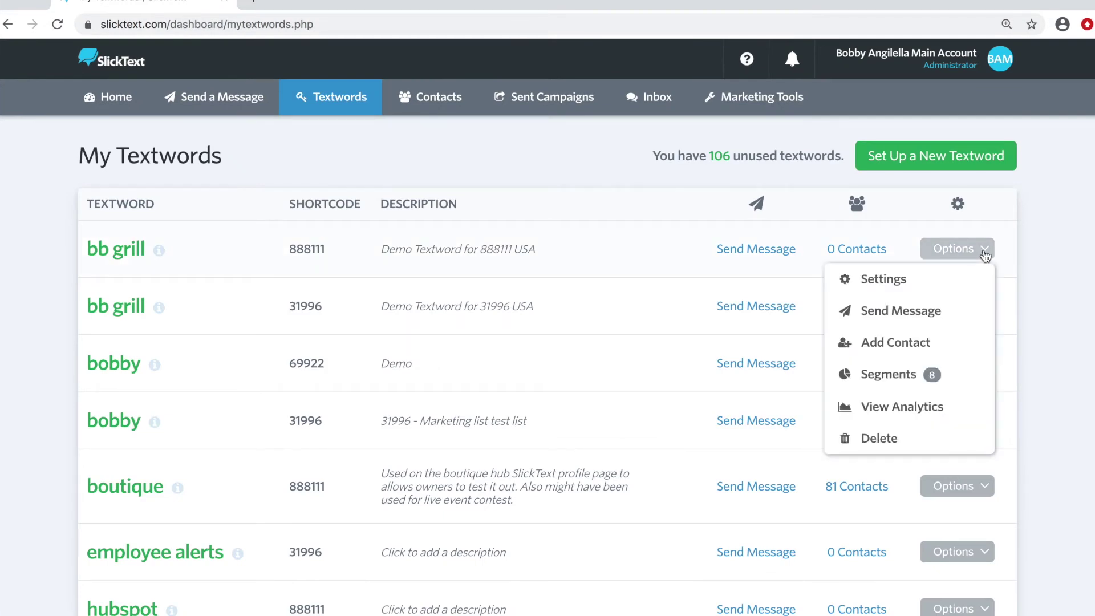
pyautogui.click(876, 281)
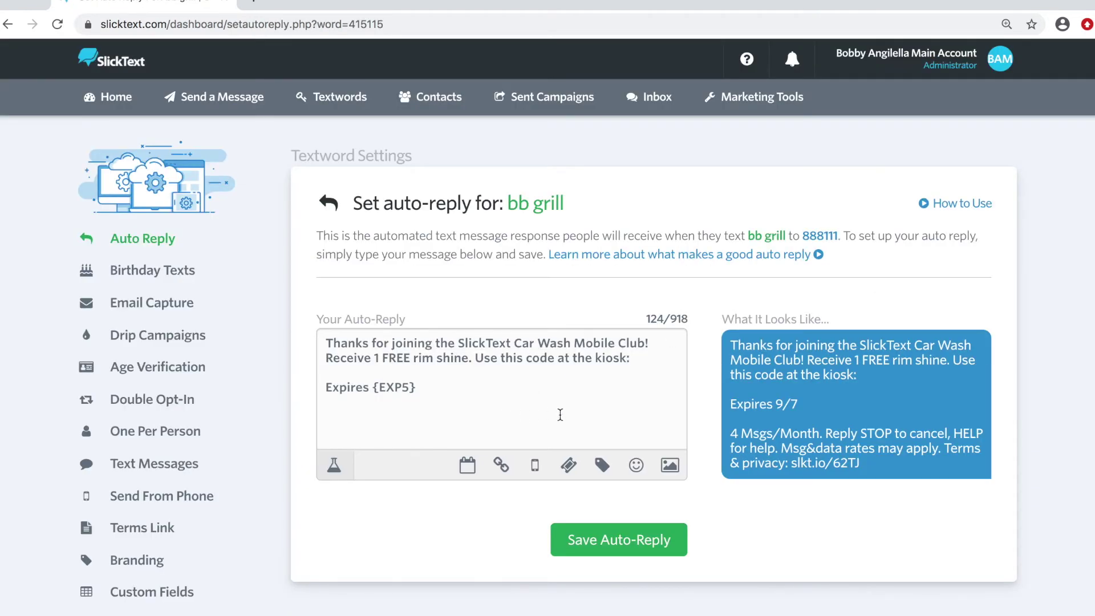
# Review the car wash auto-reply wording and place the cursor after 'kiosk:'
pyautogui.click(644, 360)
pyautogui.moveTo(480, 343); pyautogui.dragTo(571, 342)
pyautogui.moveTo(471, 347); pyautogui.dragTo(413, 353)
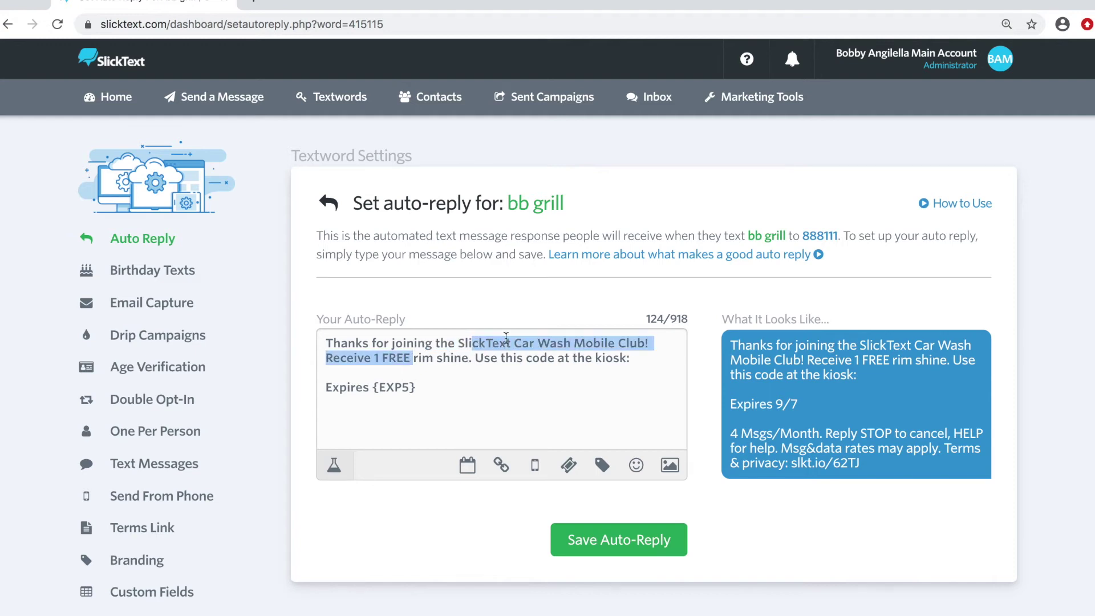
pyautogui.moveTo(491, 360); pyautogui.dragTo(547, 358)
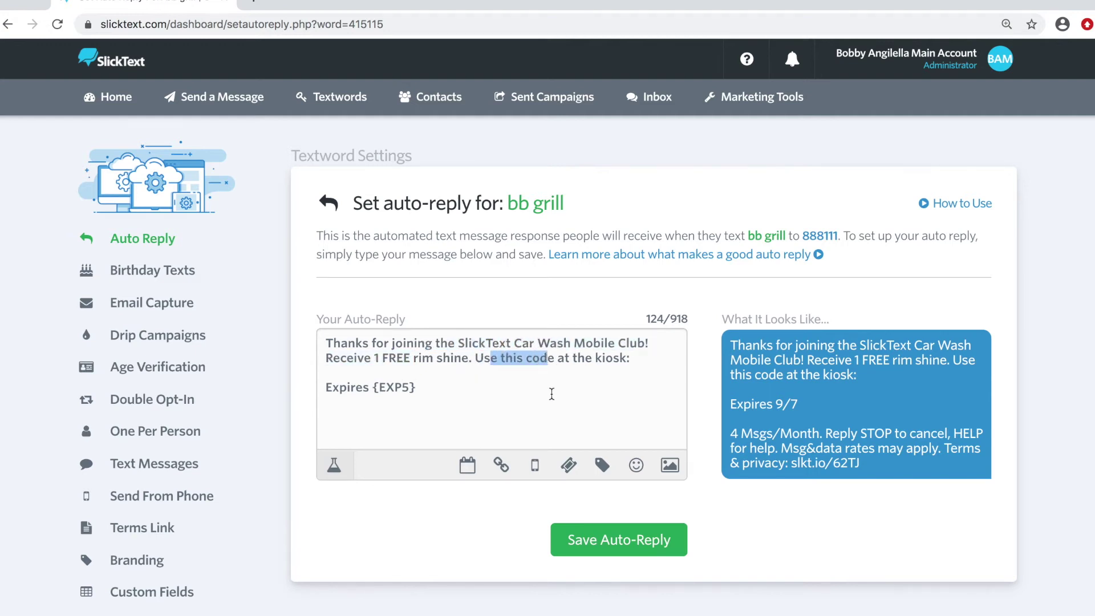
pyautogui.click(638, 362)
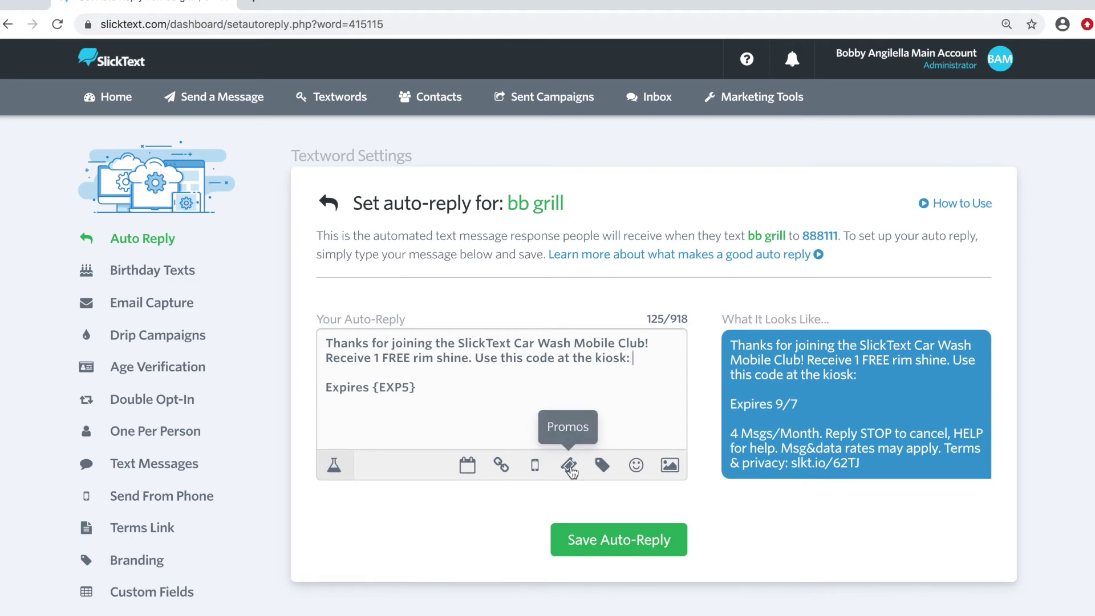
# Insert the FREE Shine w/Wash placeholder {538} from the Promos picker into the auto-reply
pyautogui.click(571, 465)
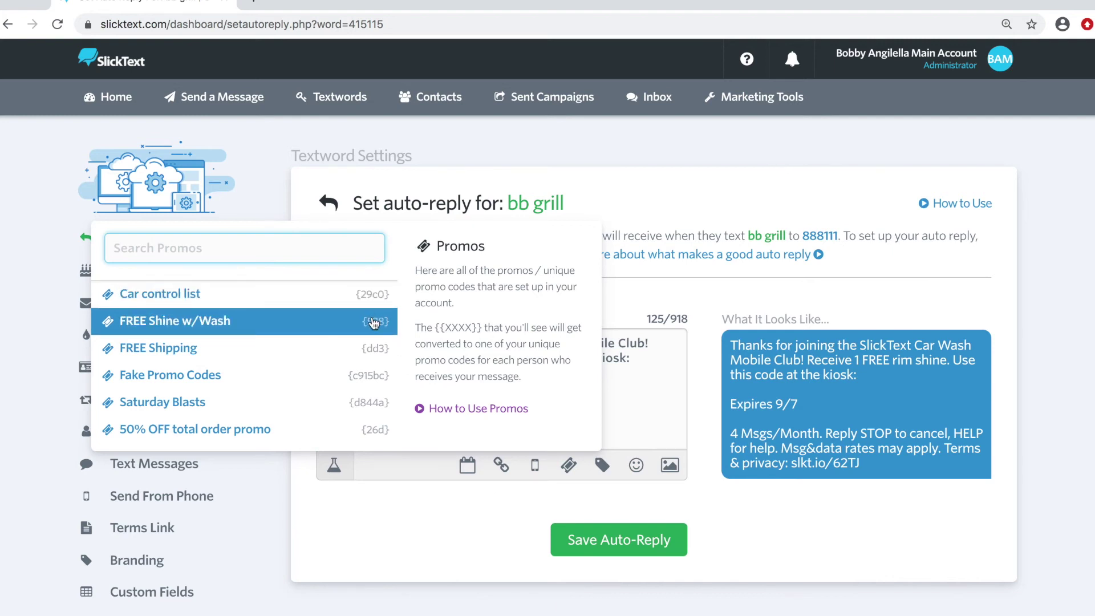
pyautogui.click(373, 323)
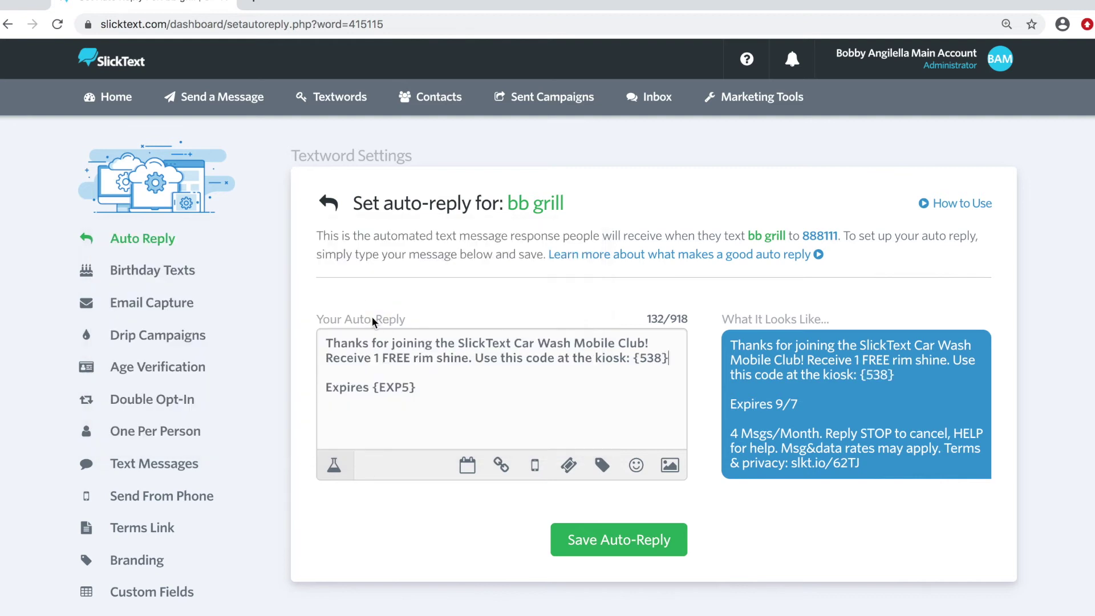
pyautogui.click(673, 361)
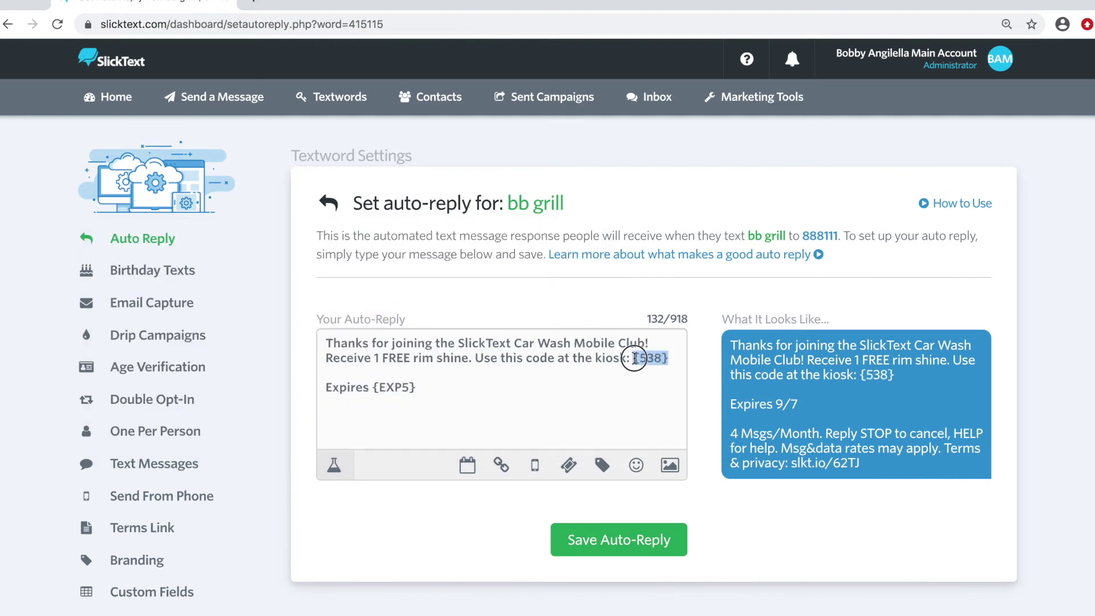